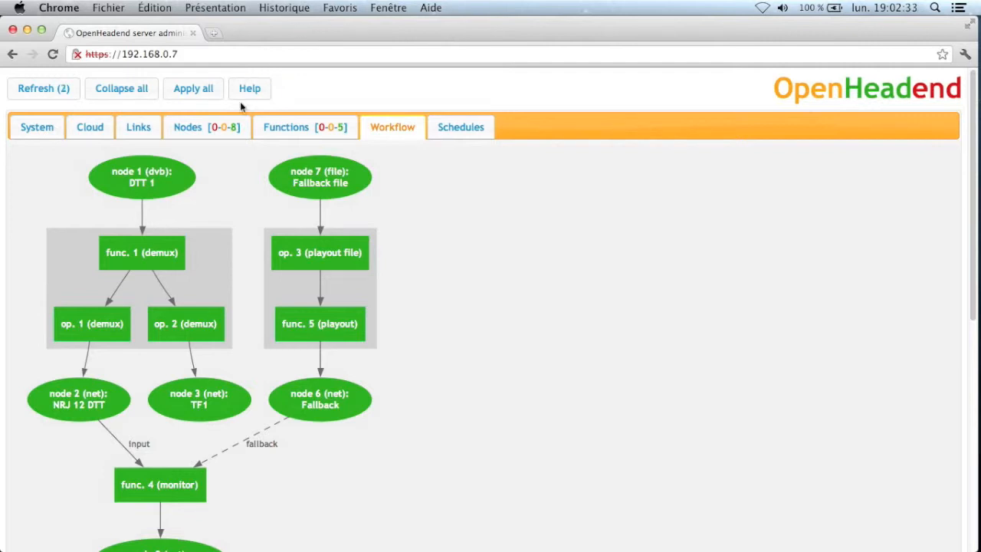
- Switch from the Workflow graph to the Nodes list of configured nodes
click(226, 126)
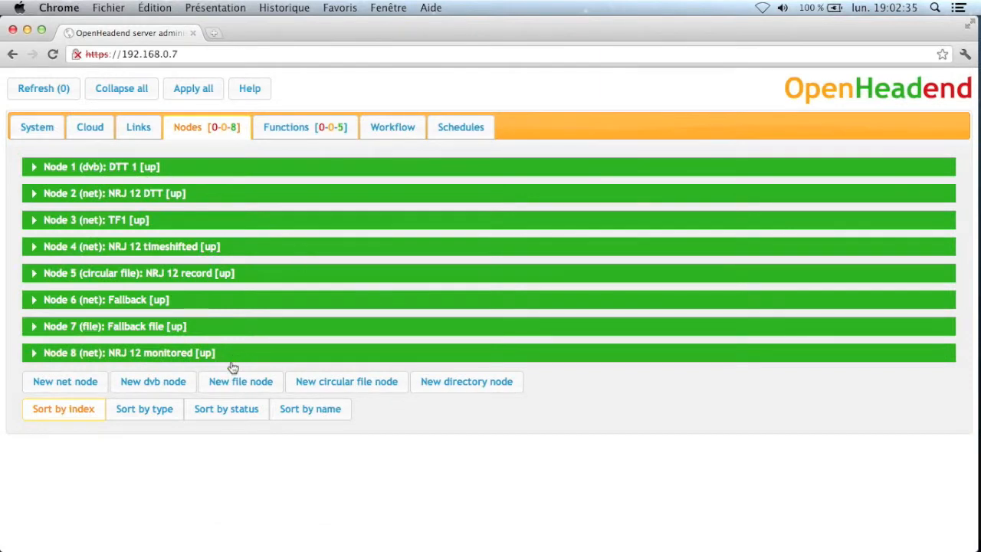
- Create file node 9 named 'Jingle' on storage link 1 and apply it
click(232, 383)
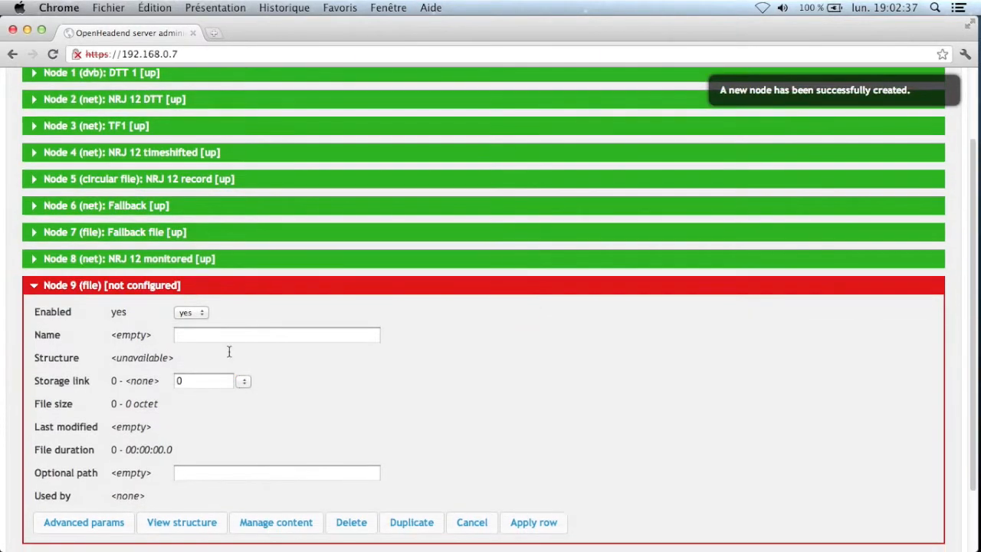
click(235, 335)
text(Jingle)
click(243, 381)
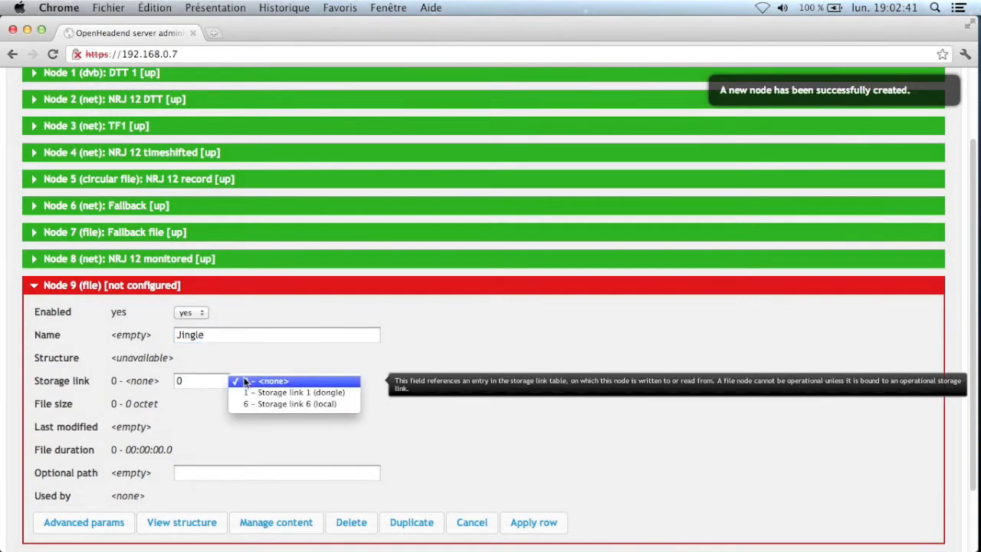
click(243, 394)
click(536, 522)
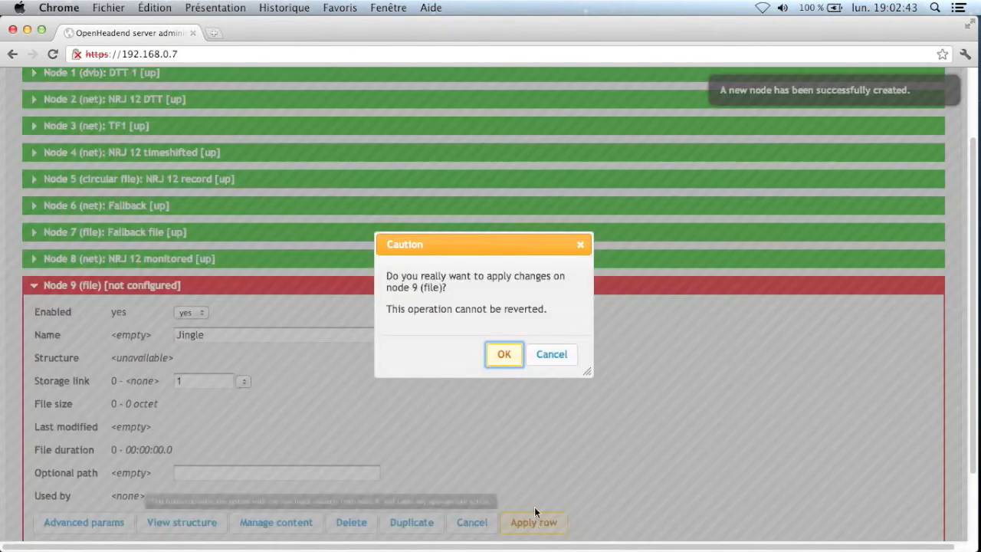
click(504, 355)
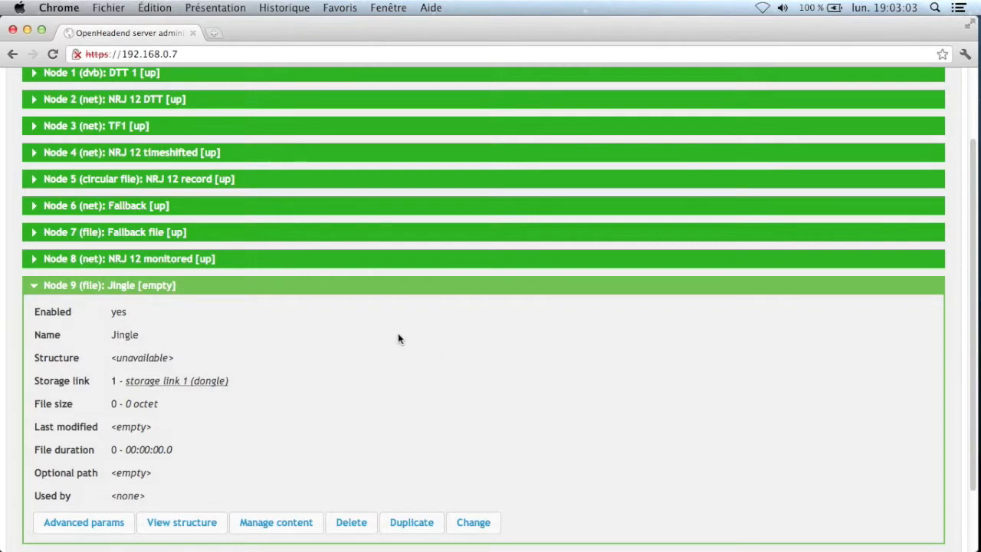
mouse_move(158, 320)
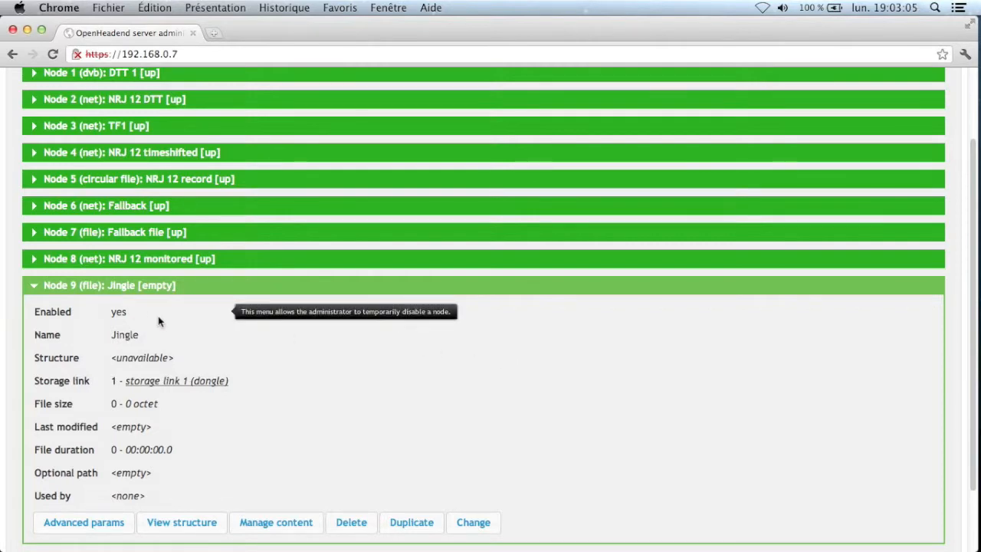
- Expand Node 5 (NRJ 12 record) and open its content manager
click(176, 289)
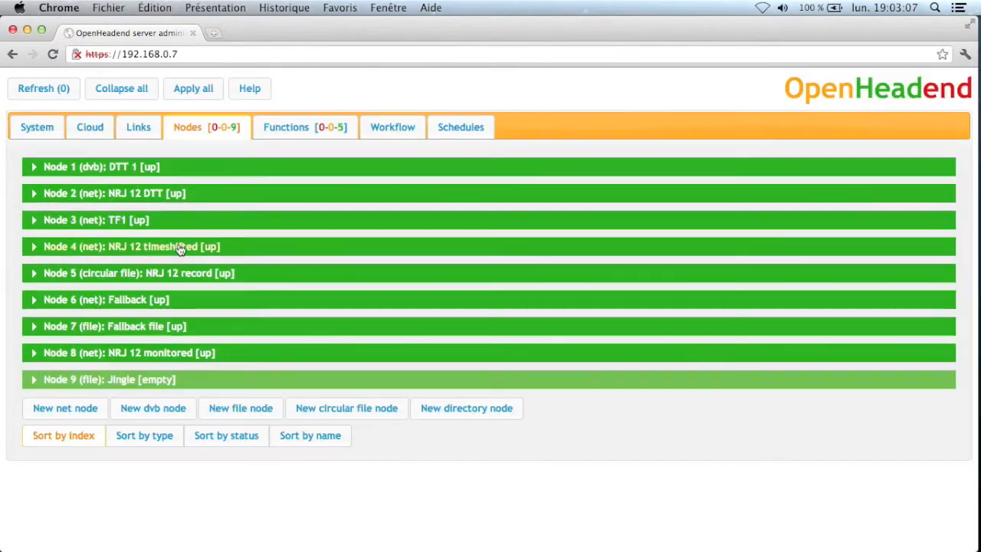
click(169, 247)
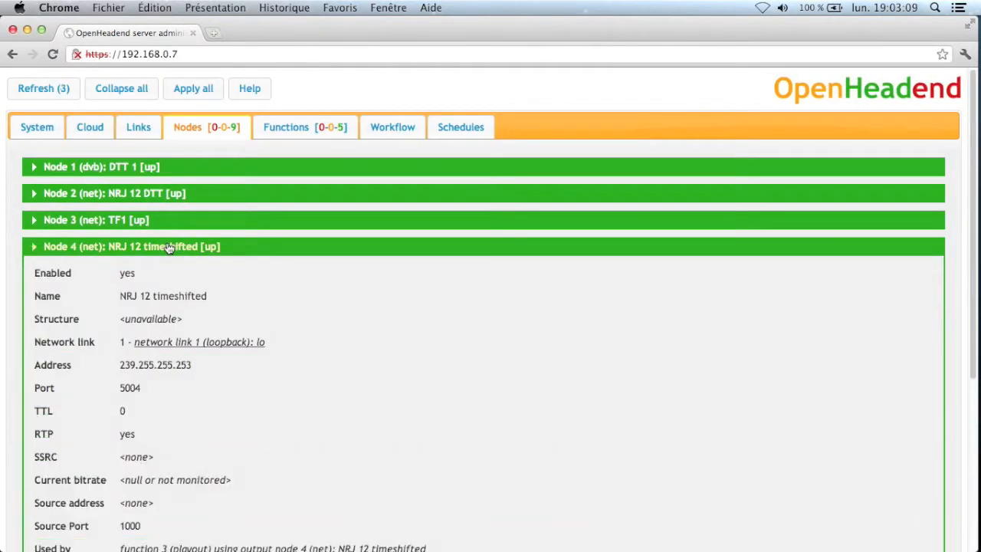
click(169, 246)
click(180, 274)
scroll(242, 371, down, 3)
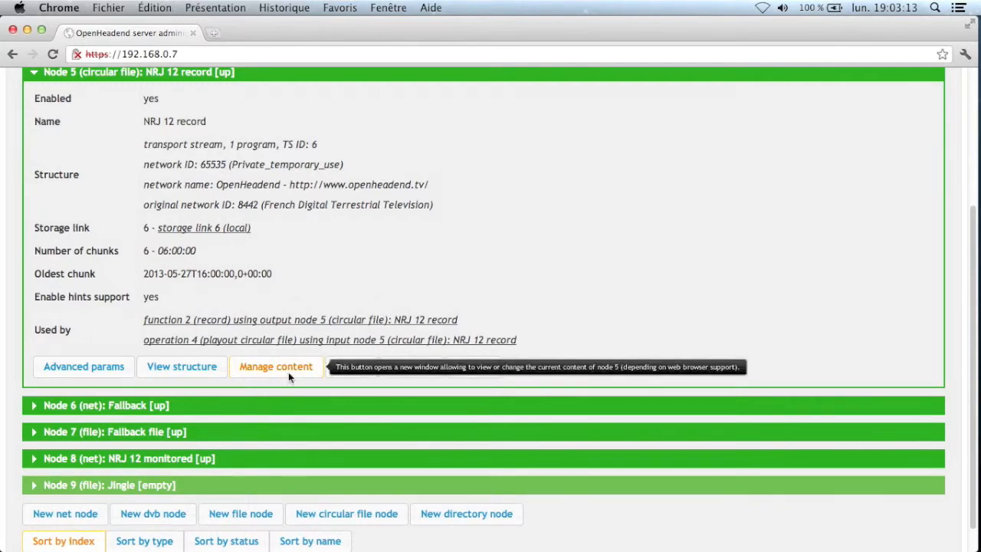
click(276, 367)
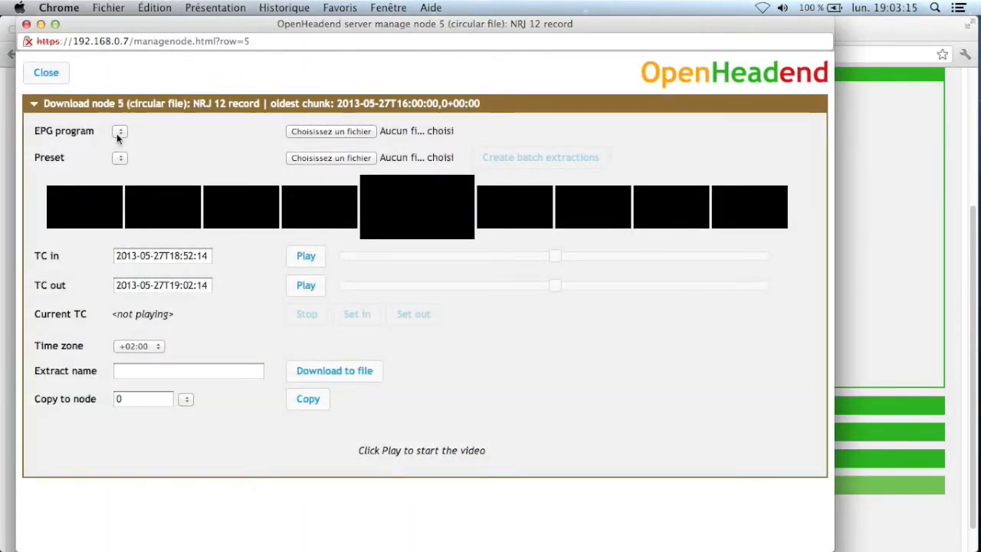
- Select the VOUS ETES EN DIRECT EPG program and set TC in to 18:39:38
click(120, 132)
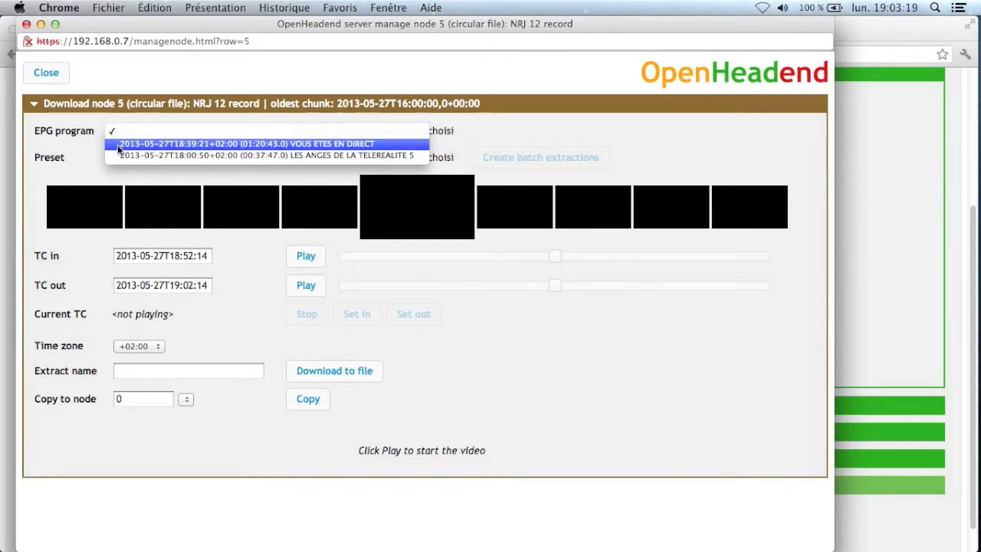
click(123, 143)
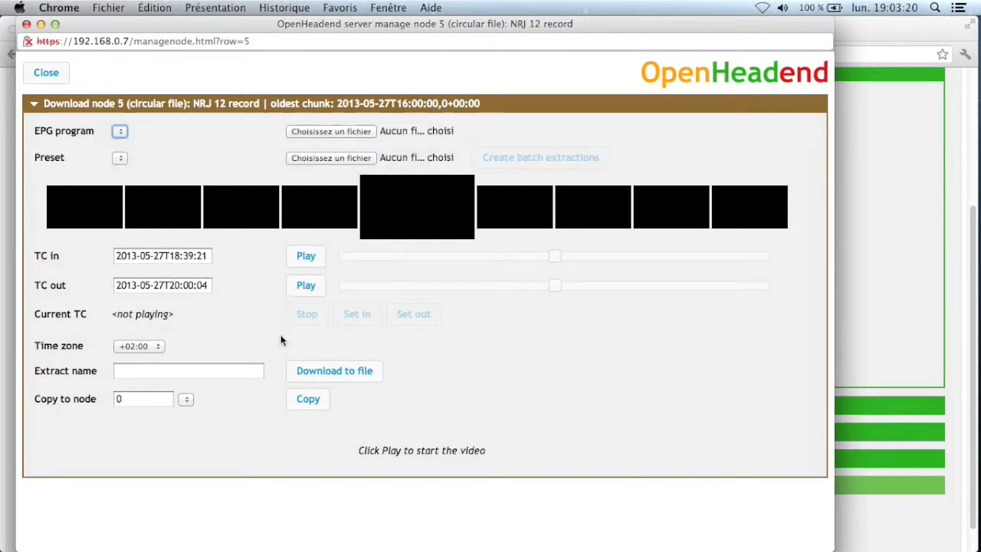
click(553, 259)
mouse_move(551, 259)
mouse_down()
mouse_move(570, 264)
mouse_move(545, 259)
mouse_up()
- Play from TC in, set the extract end at 18:39:40, and stop playback
click(305, 256)
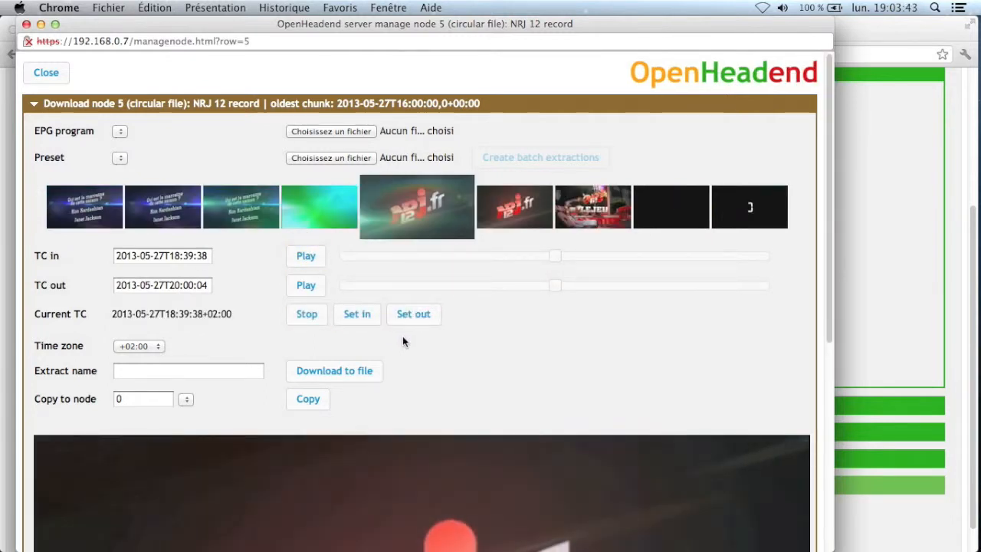
click(407, 318)
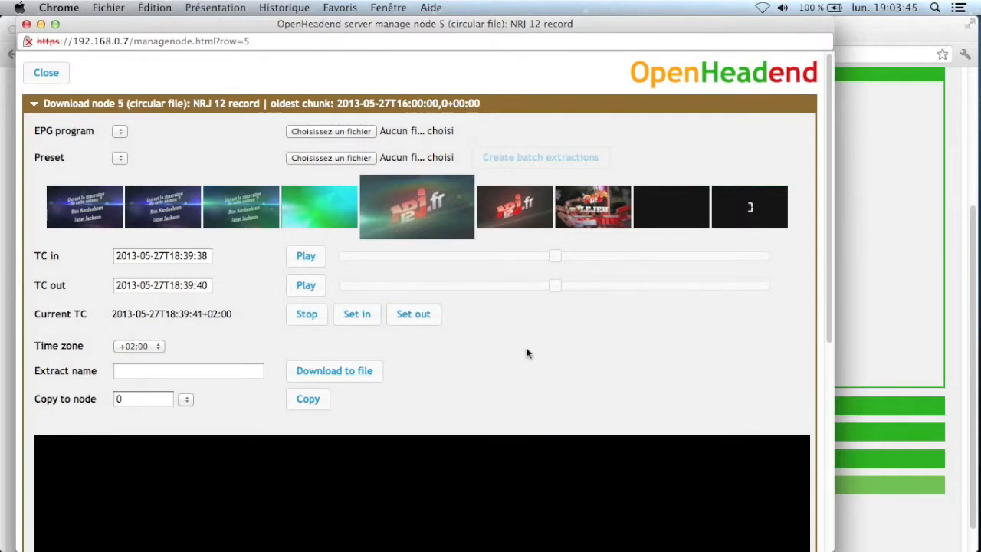
click(307, 325)
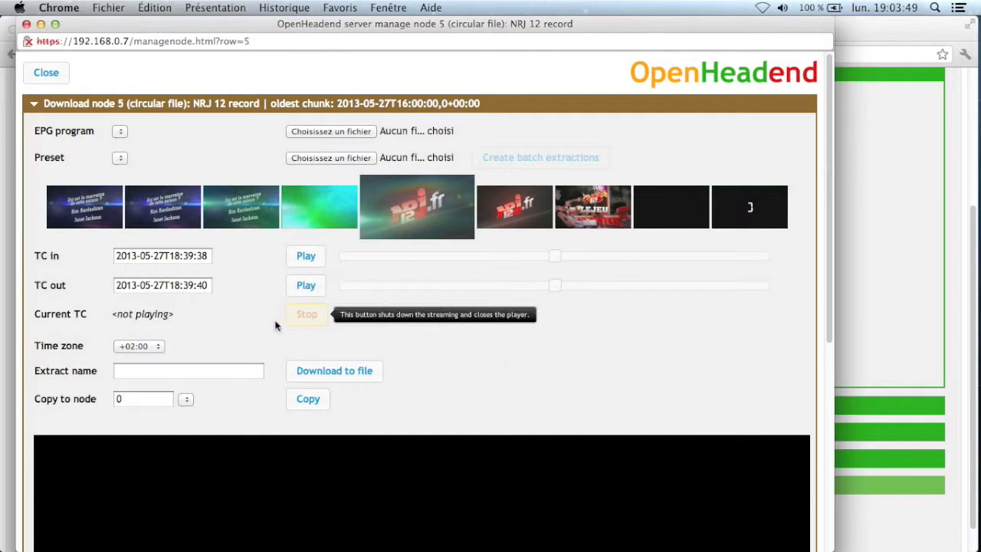
- Copy the clip into node 9 (Jingle), confirm the extraction job, and close the window
click(187, 399)
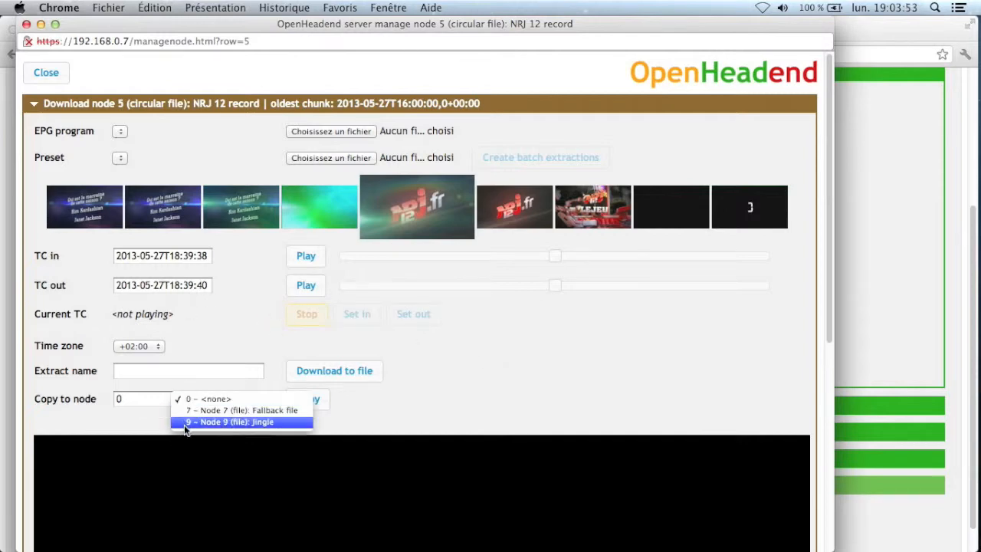
click(183, 422)
click(308, 400)
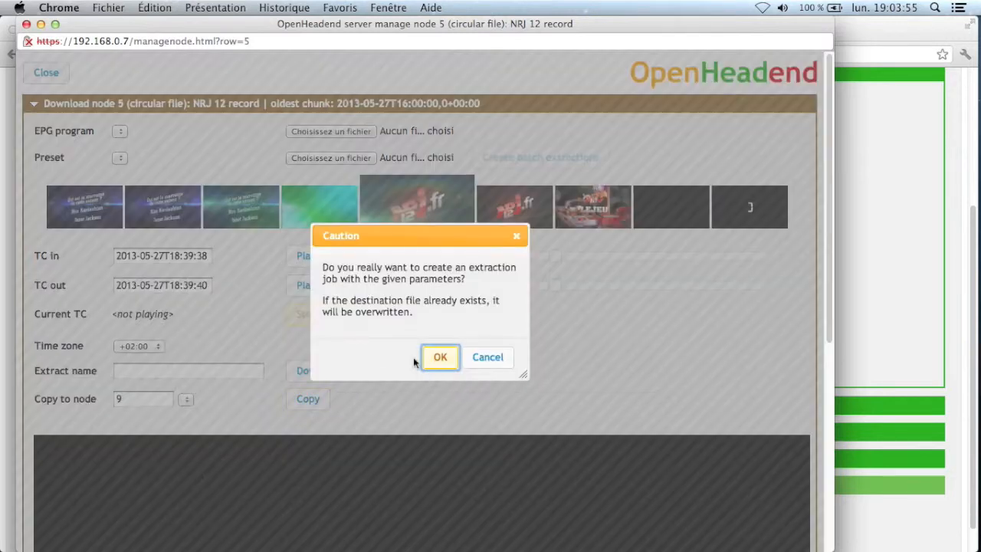
click(436, 358)
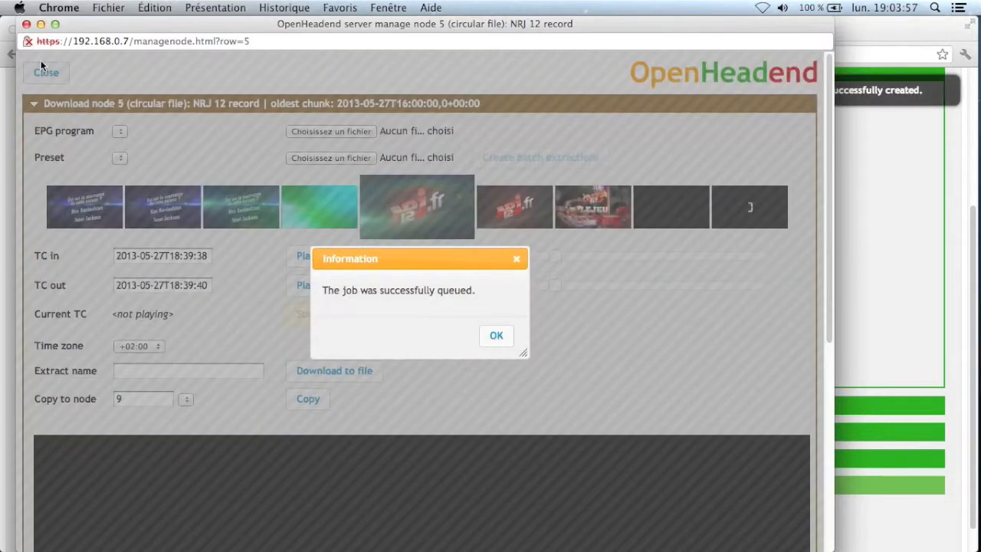
click(26, 24)
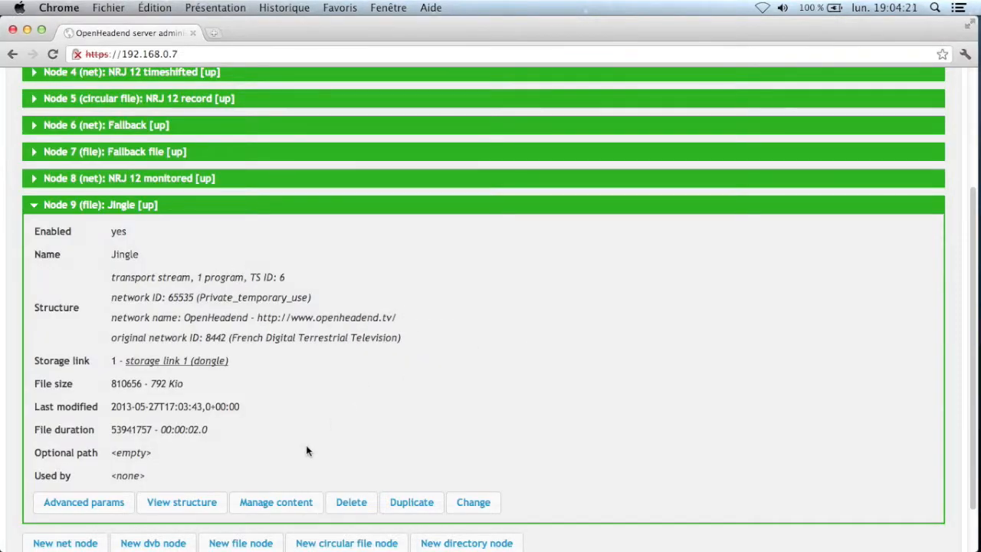
- Preview the two-second clip in Node 9's content manager, then close it and collapse Node 9
click(277, 501)
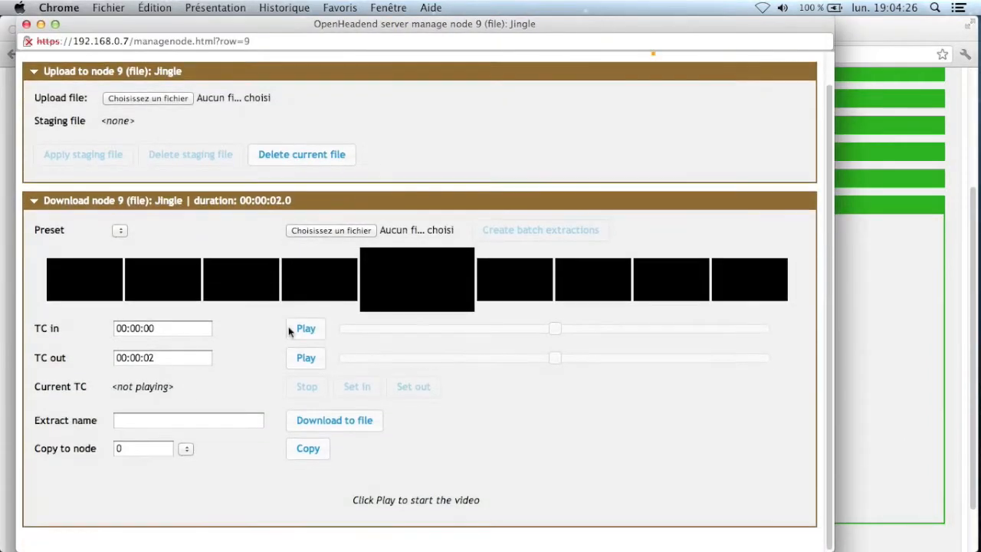
click(302, 328)
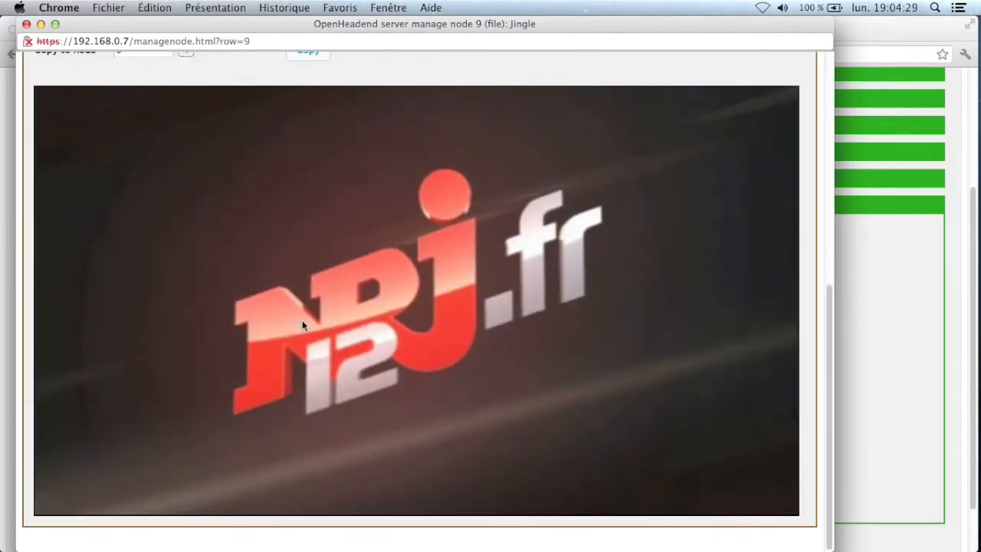
click(26, 24)
click(172, 208)
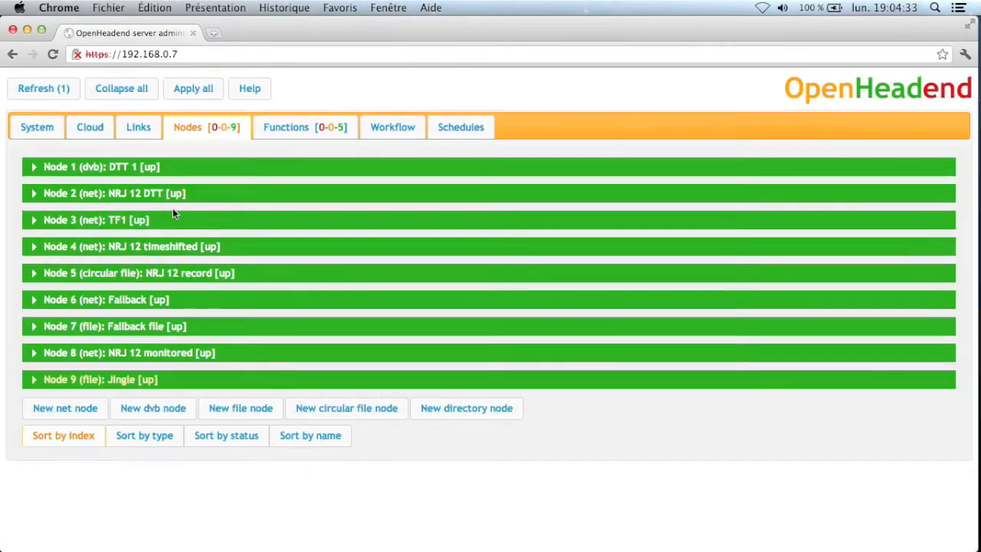
- Add hint function 6 with input node 5 (NRJ 12 record) and apply it
click(289, 131)
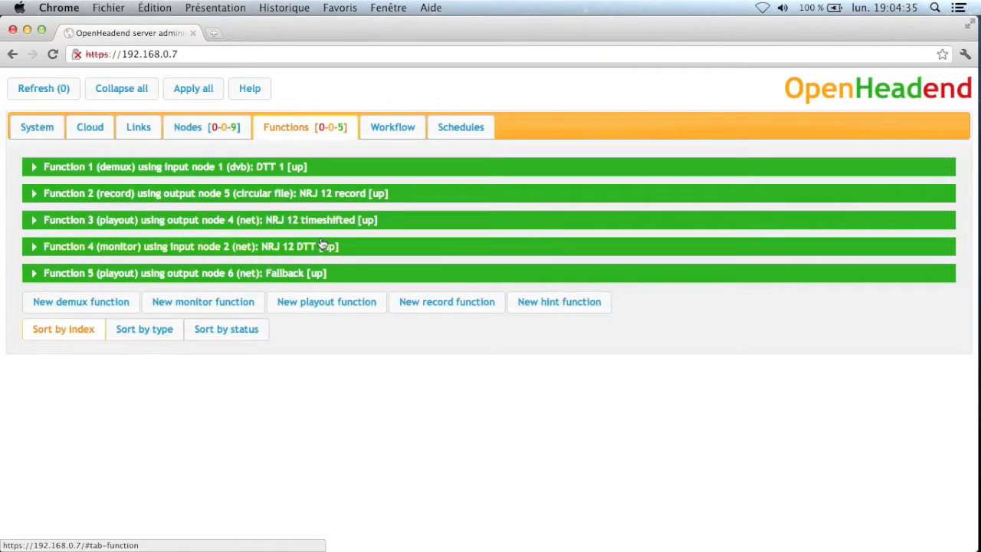
click(563, 303)
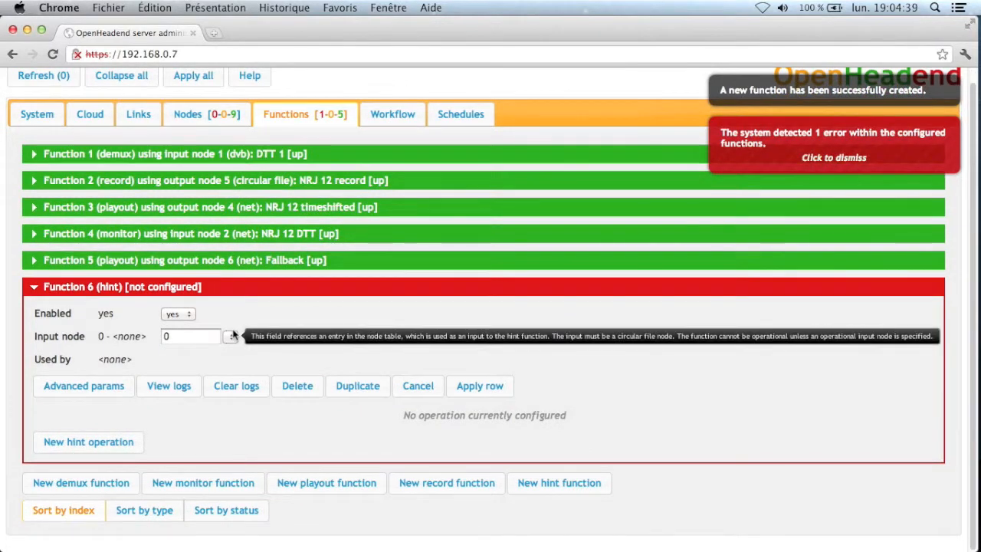
click(231, 336)
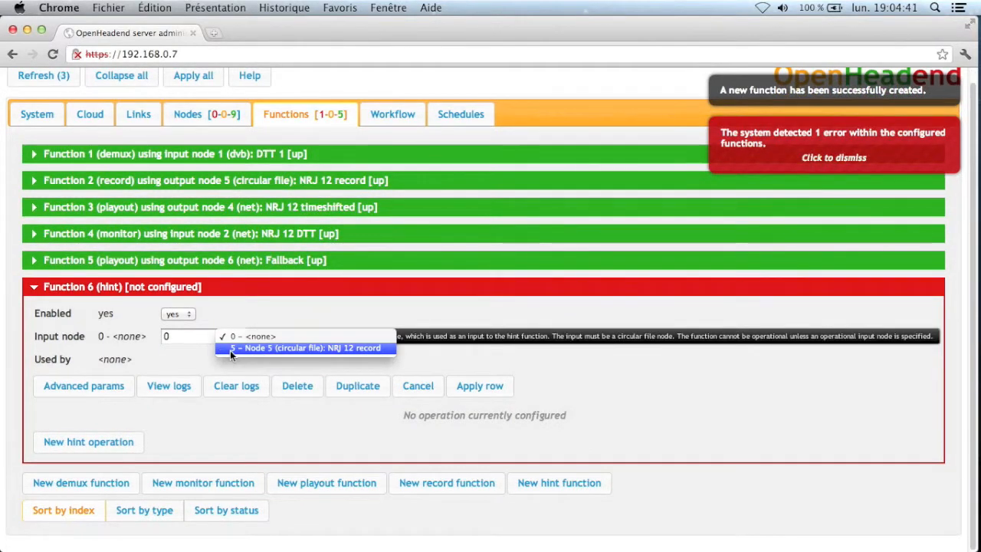
click(230, 348)
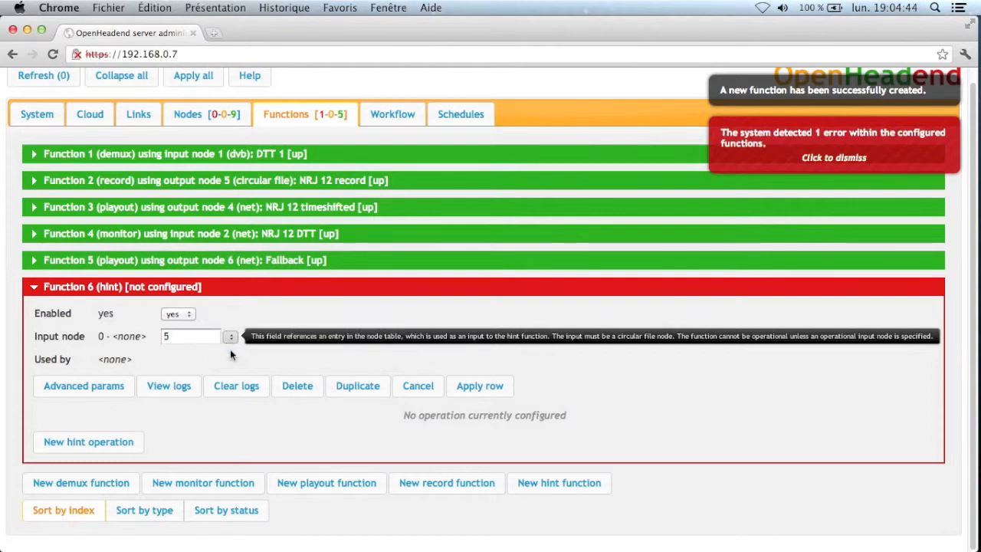
click(461, 387)
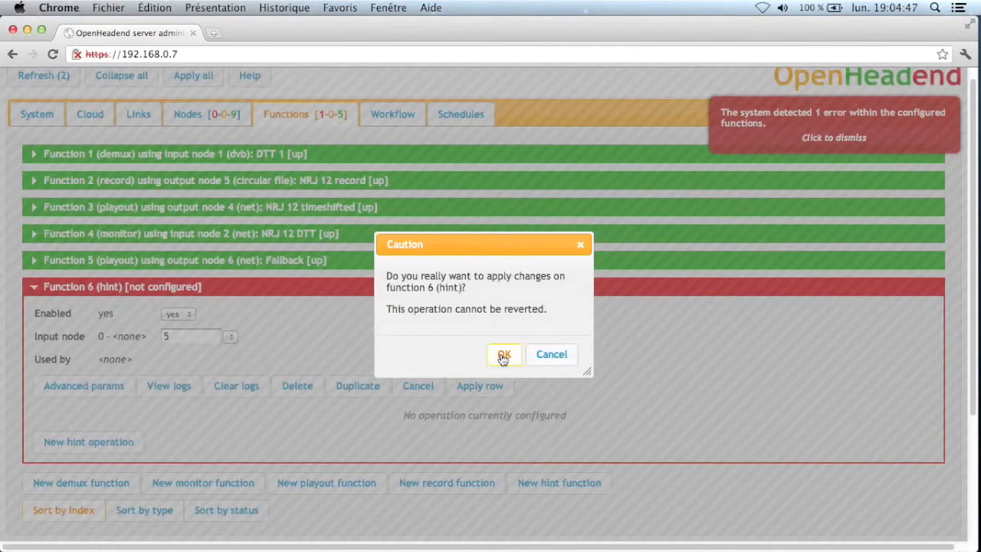
click(502, 354)
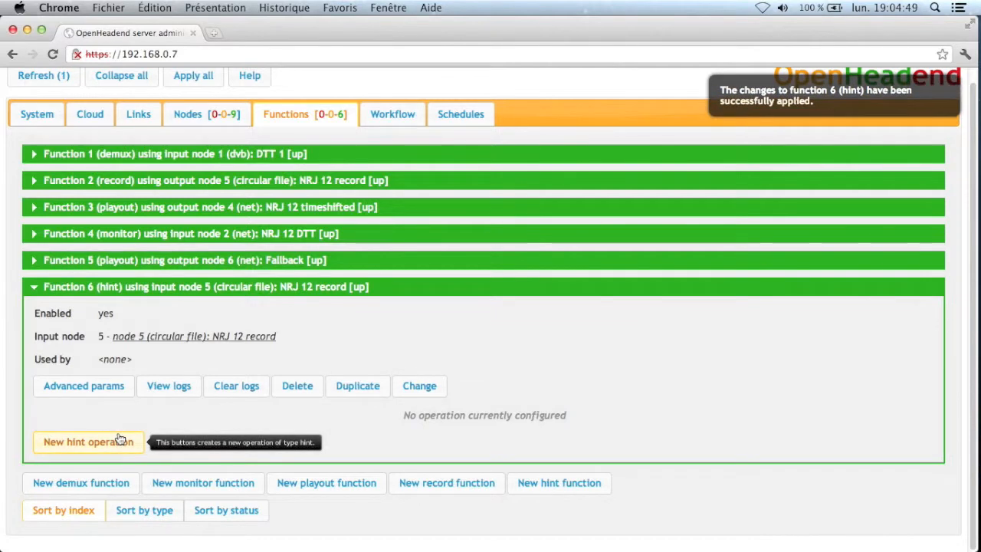
- Add hint operation 5 with reference node 9 (Jingle) and direction beginning, and apply it
click(88, 442)
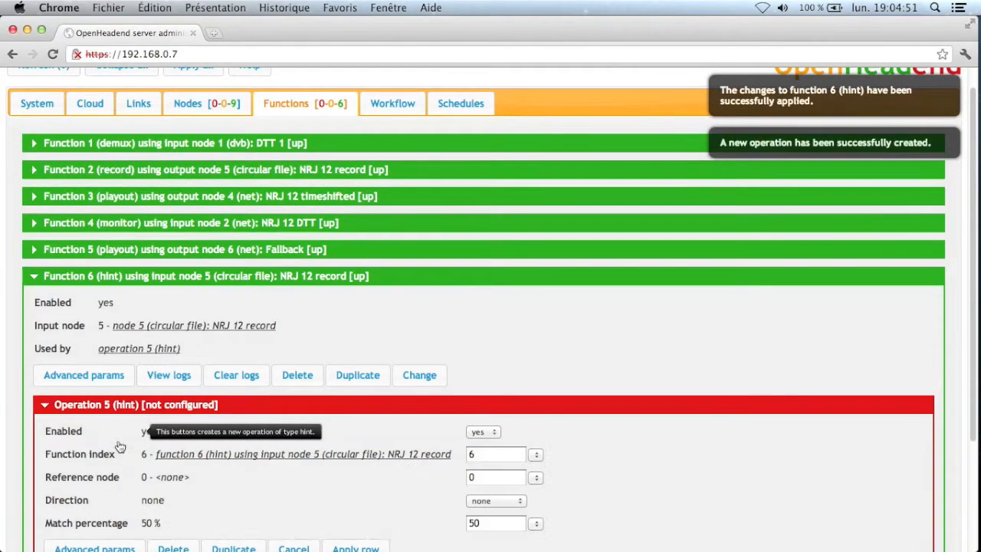
scroll(98, 444, down, 5)
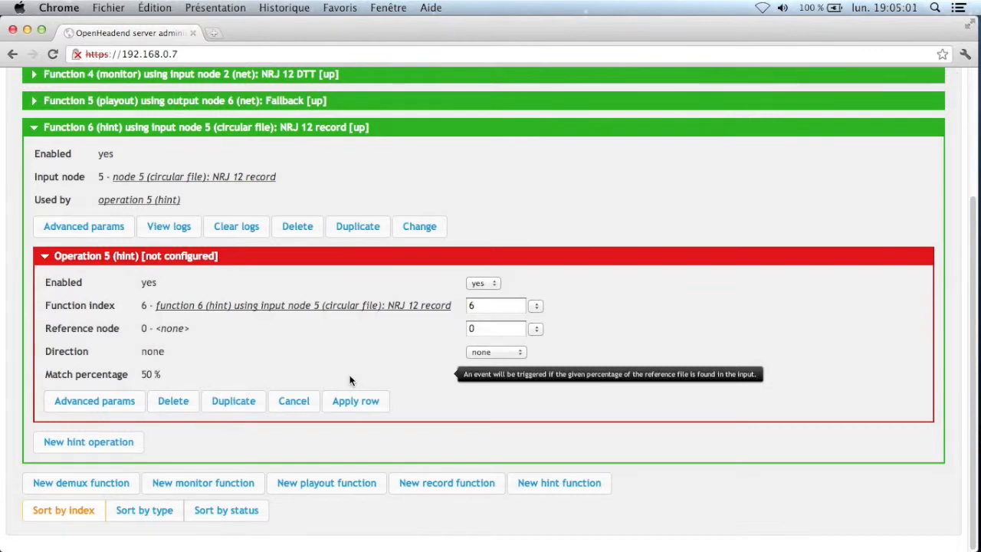
click(537, 329)
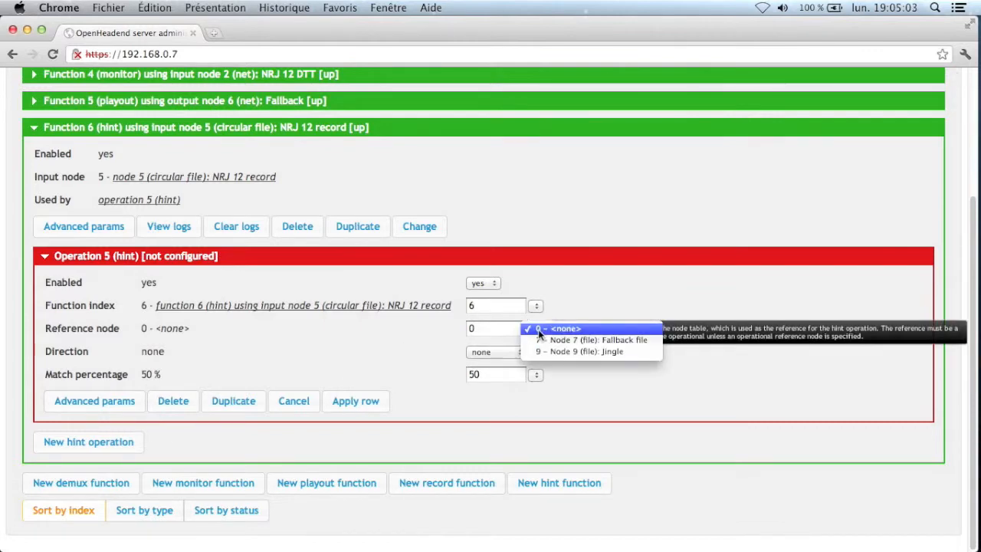
click(543, 351)
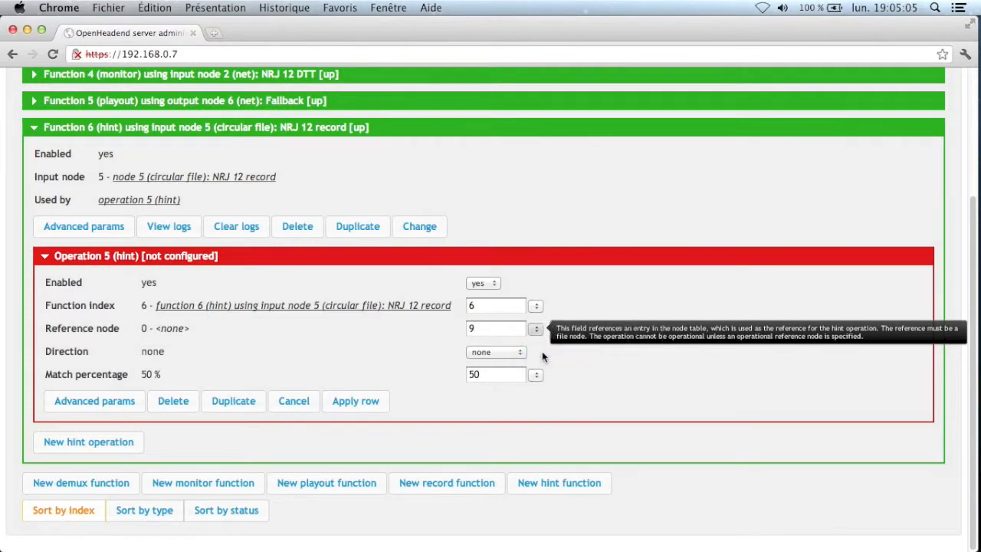
click(509, 353)
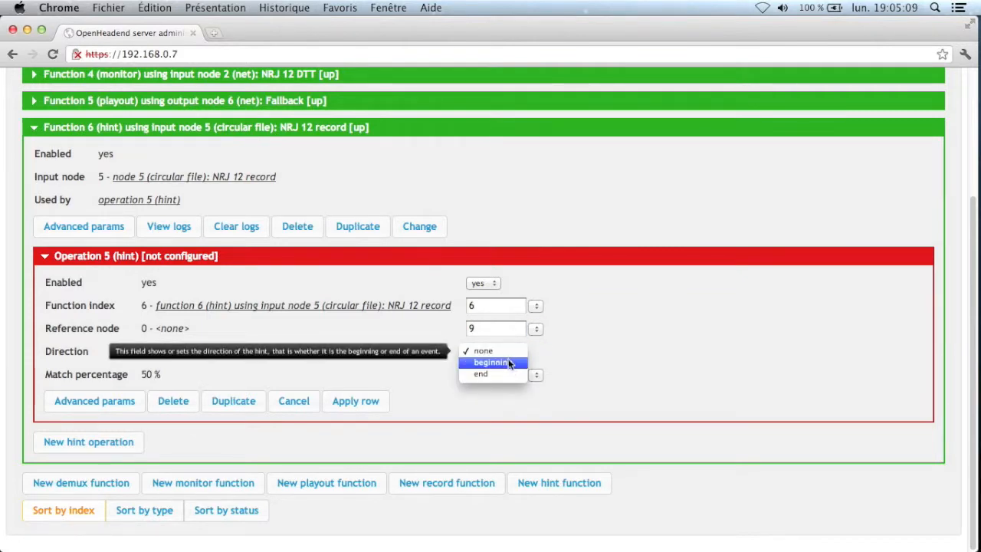
click(508, 363)
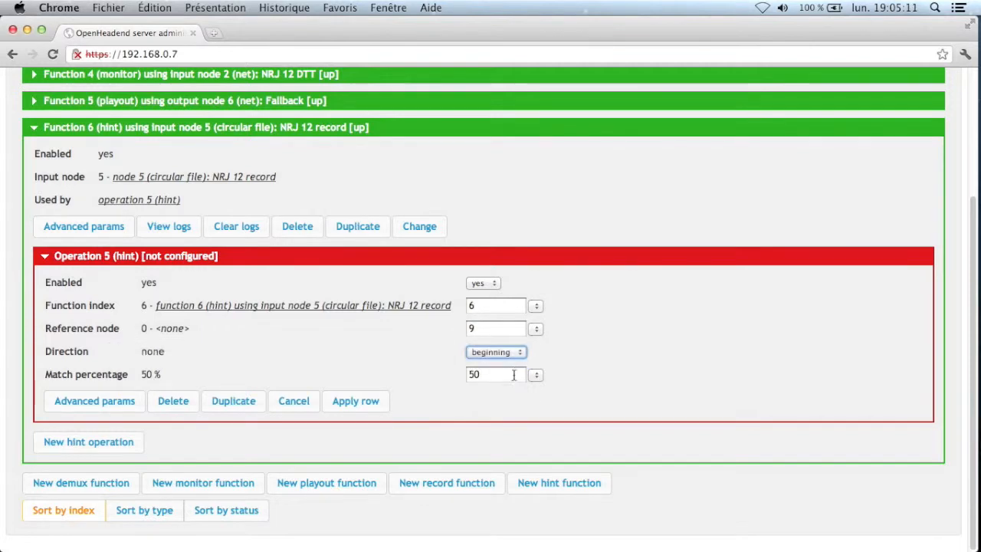
click(370, 403)
click(503, 354)
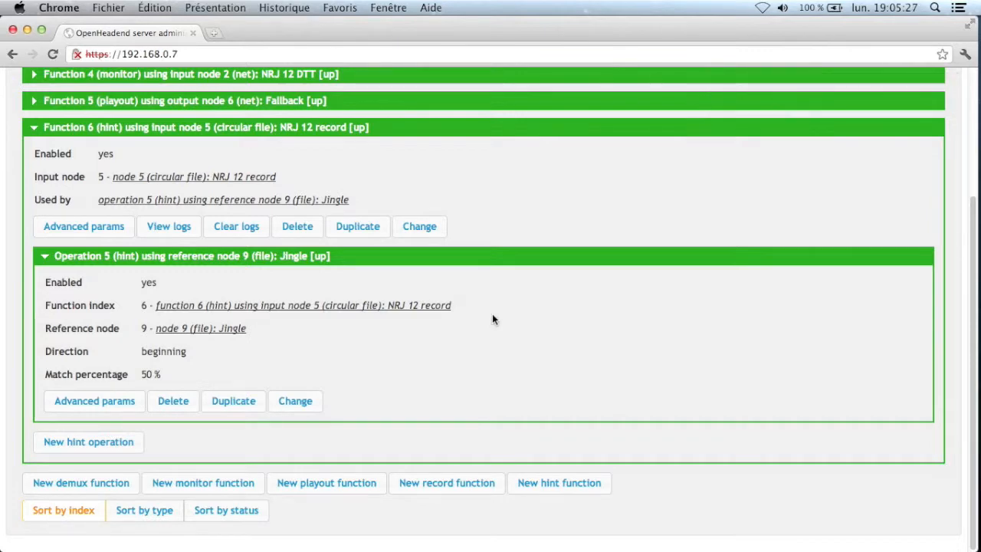
click(181, 228)
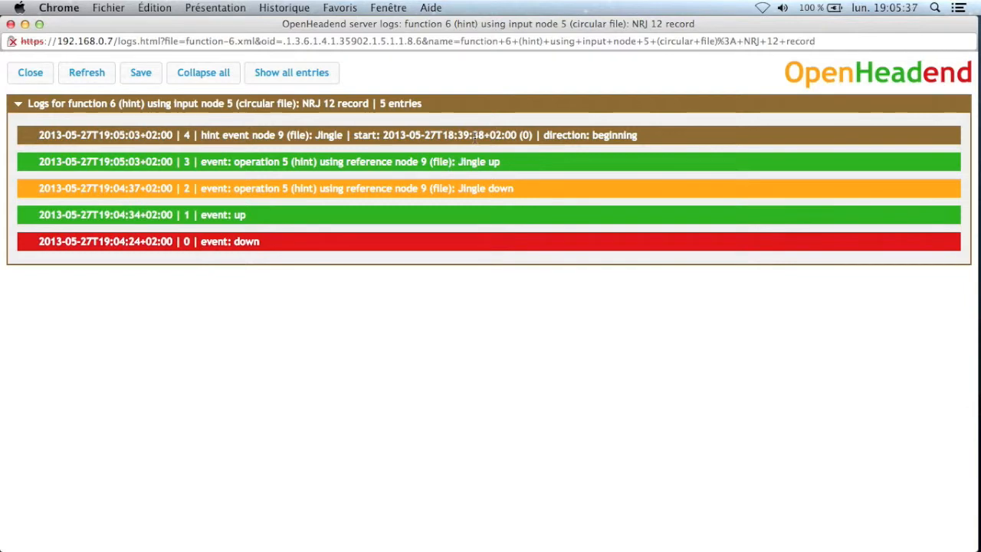
- Close function 6's log window and collapse all function rows
click(29, 72)
mouse_move(244, 161)
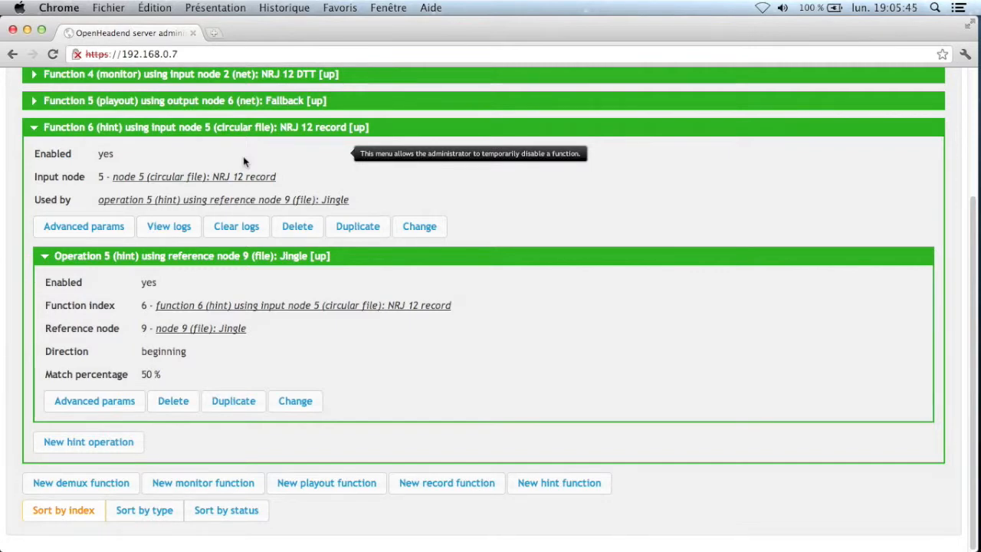
click(244, 127)
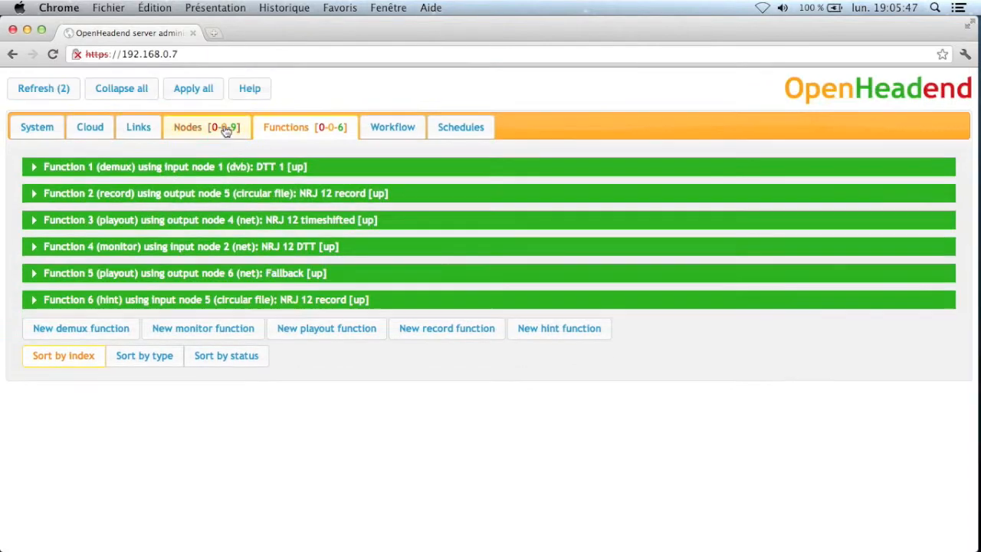
- Expand Node 5 (NRJ 12 record) in the Nodes list and open its content manager
click(230, 127)
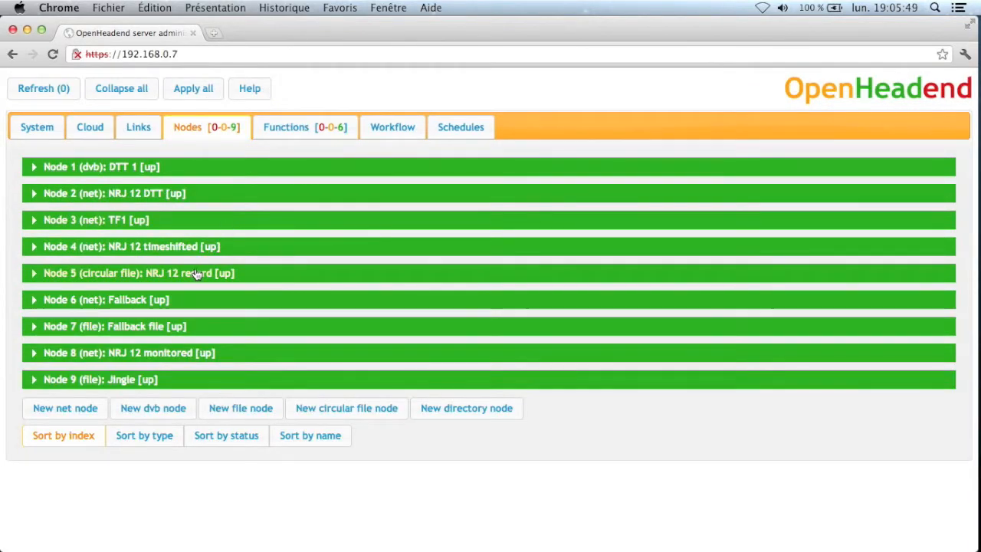
click(198, 273)
scroll(230, 306, down, 3)
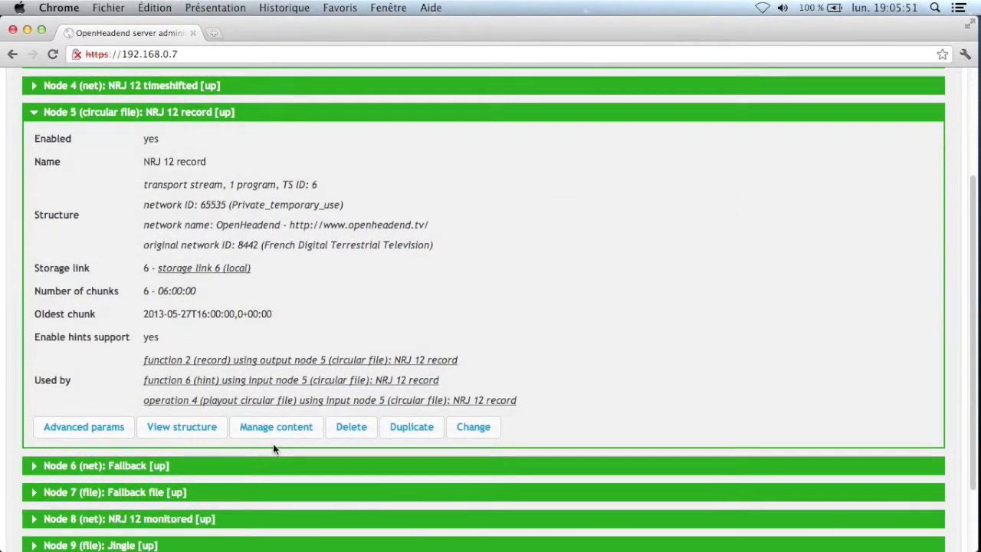
click(280, 428)
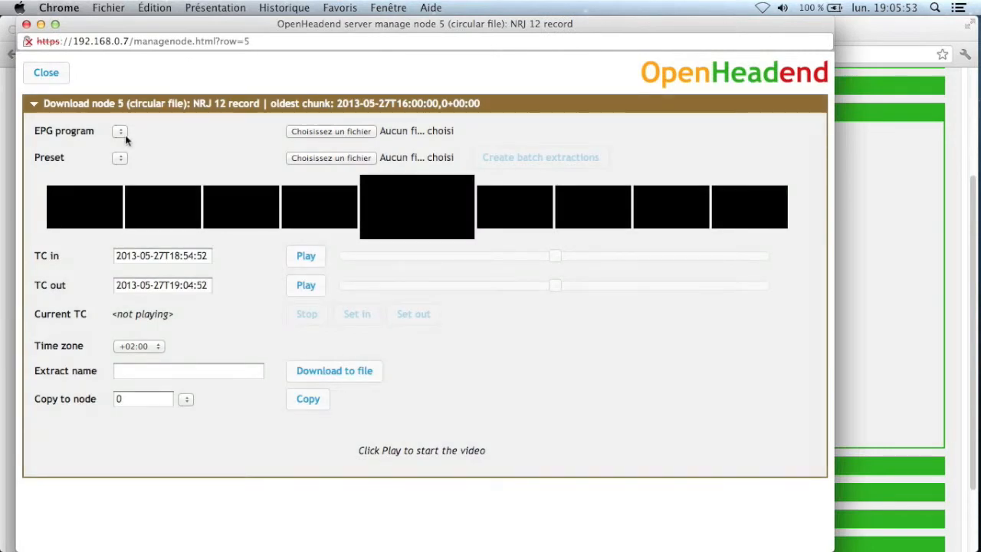
- Choose the (hint) VOUS ETES EN DIRECT EPG entry and play from TC in 18:39:38
click(121, 132)
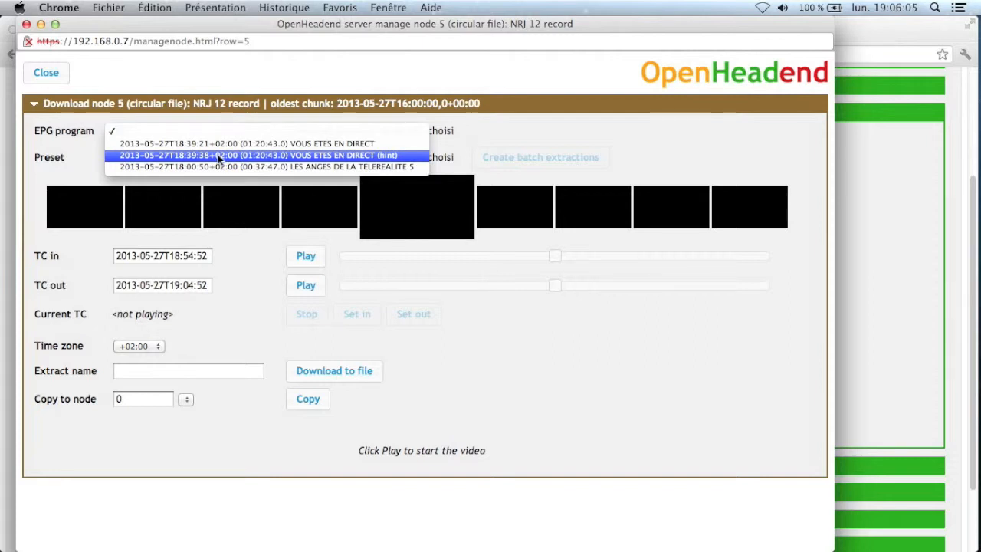
click(402, 155)
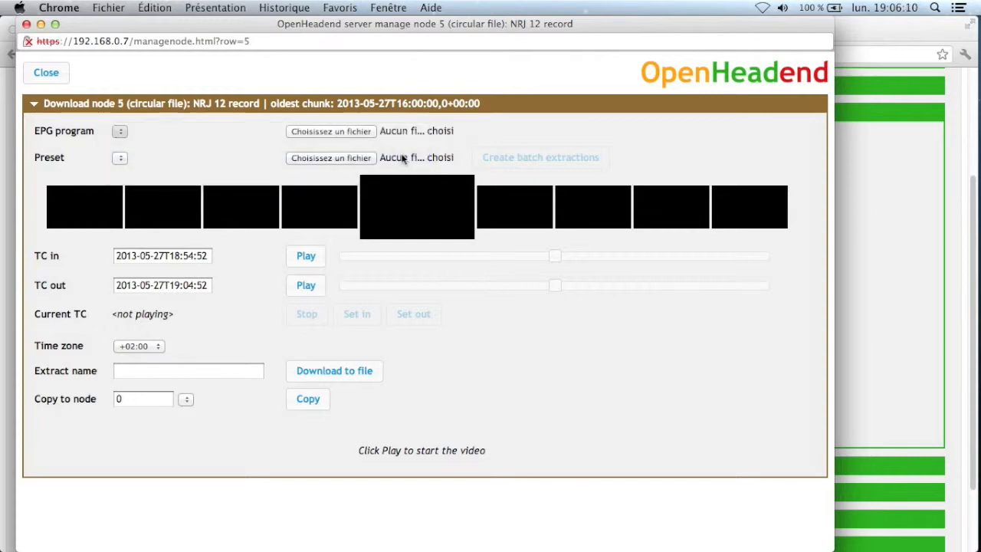
click(292, 262)
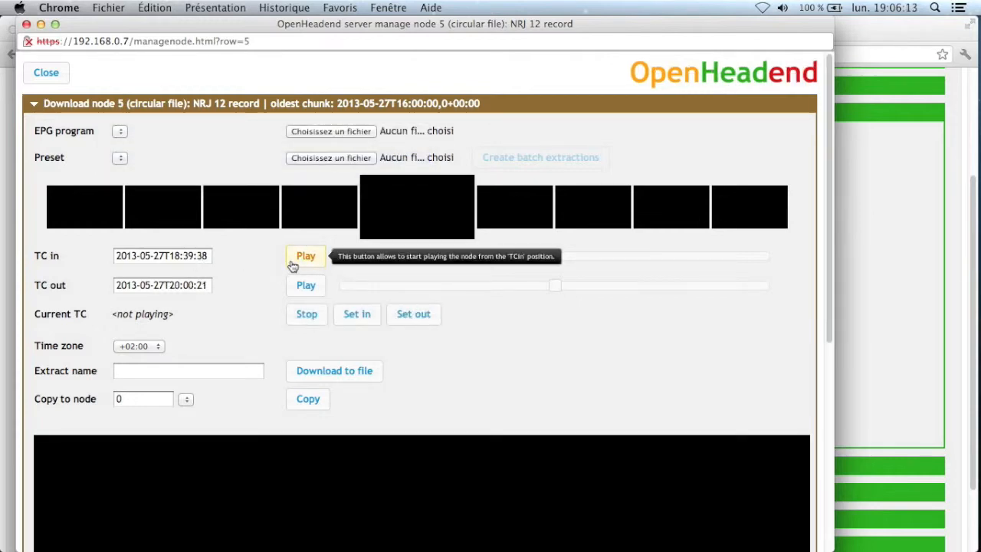